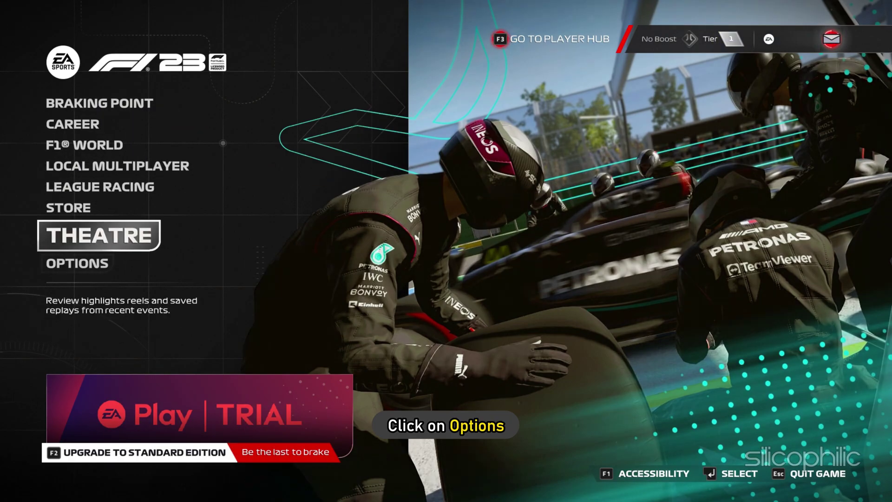
Go to Graphics Settings > Video Mode and keep Display Adapter on NVIDIA GeForce RTX 3060.
left_click(76, 264)
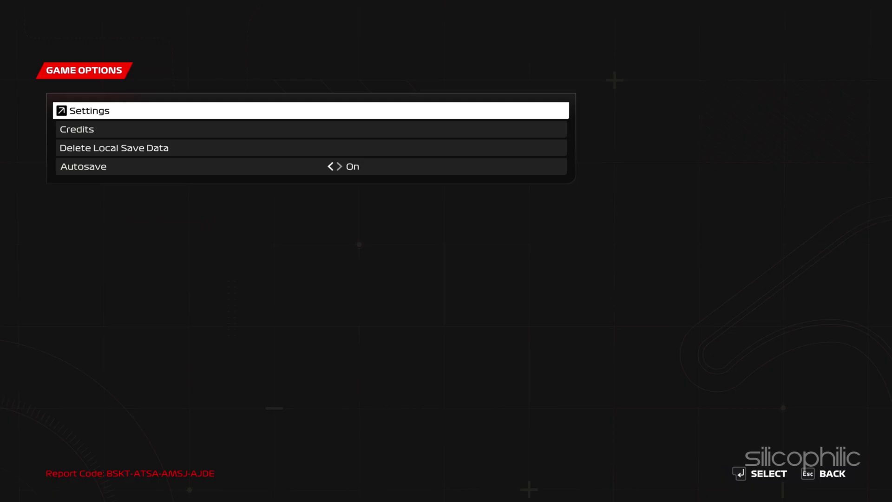
key("Return")
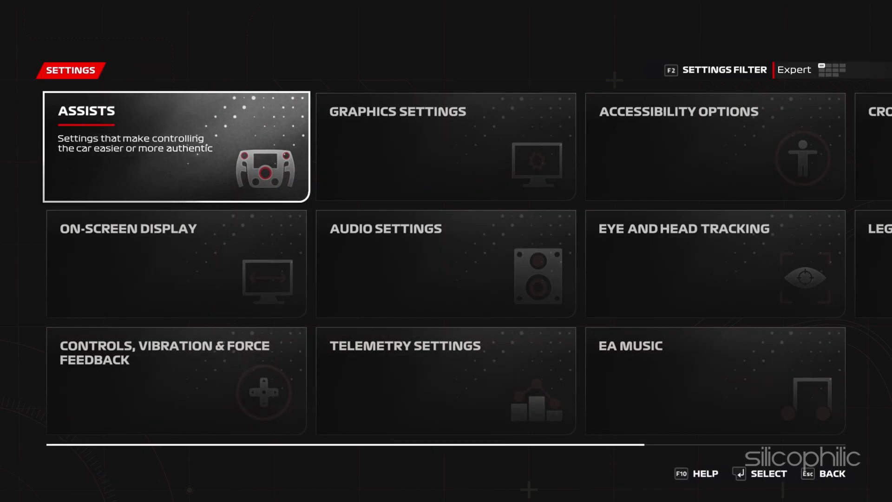
left_click(446, 147)
key("Return")
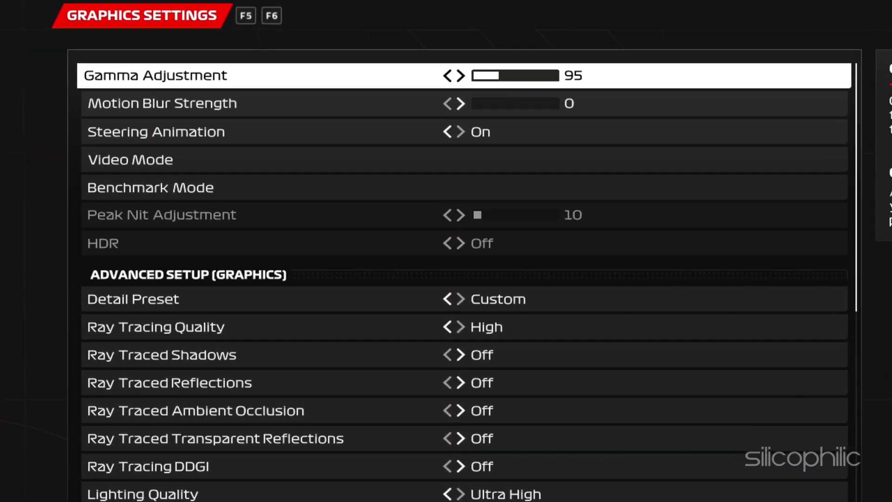
key("Down")
key("Down")
key("Down")
key("Return")
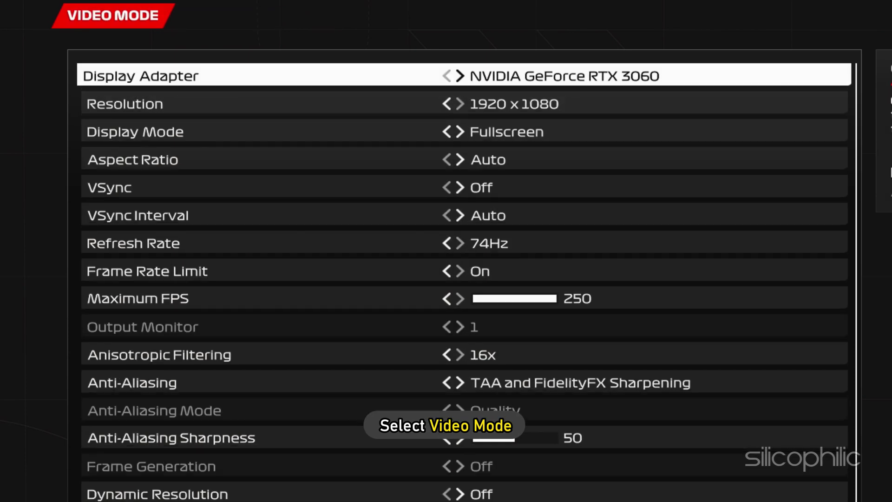
key("Right")
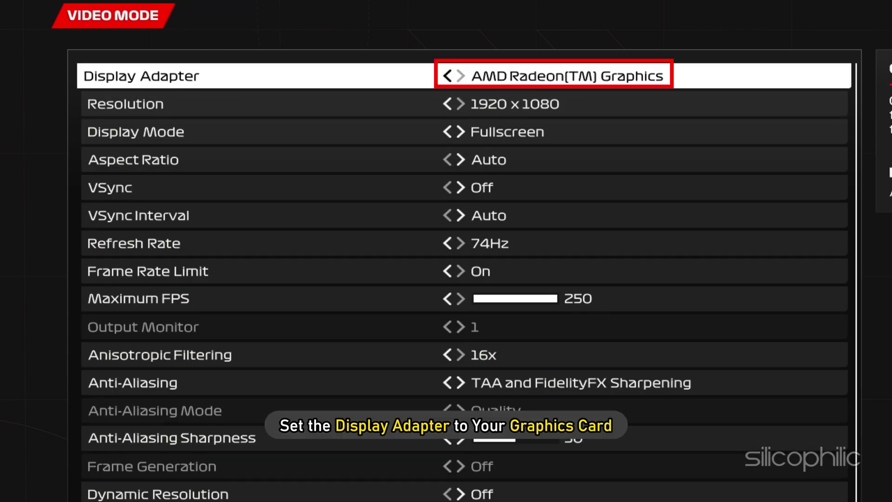
key("Left")
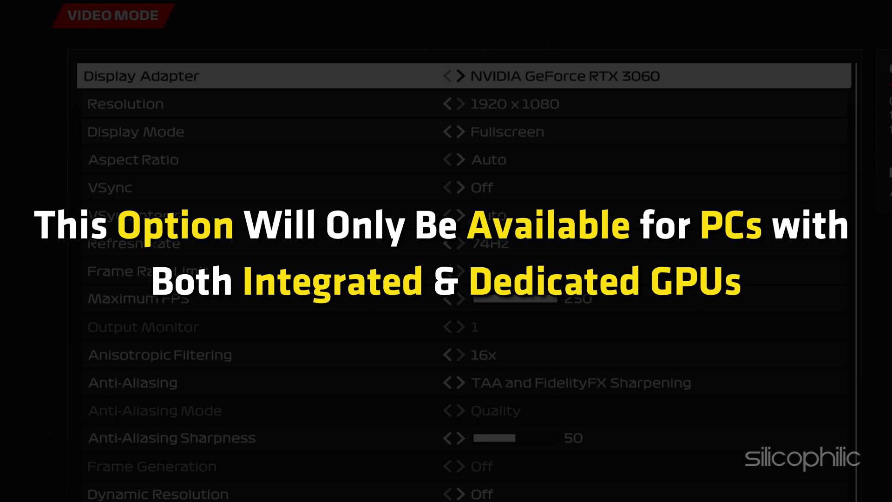
Set resolution to 1920 x 1080, Fullscreen display mode, VSync Off and 74Hz refresh rate.
key("Down")
key("Left")
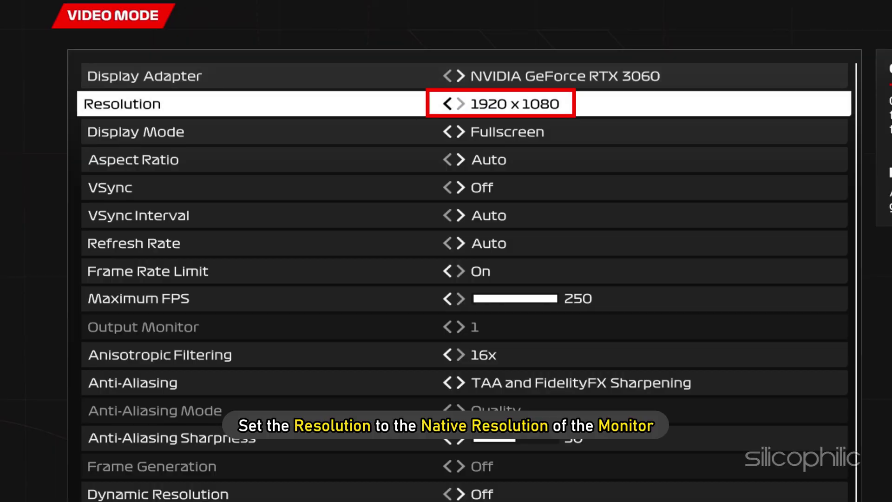
key("Down")
key("Left")
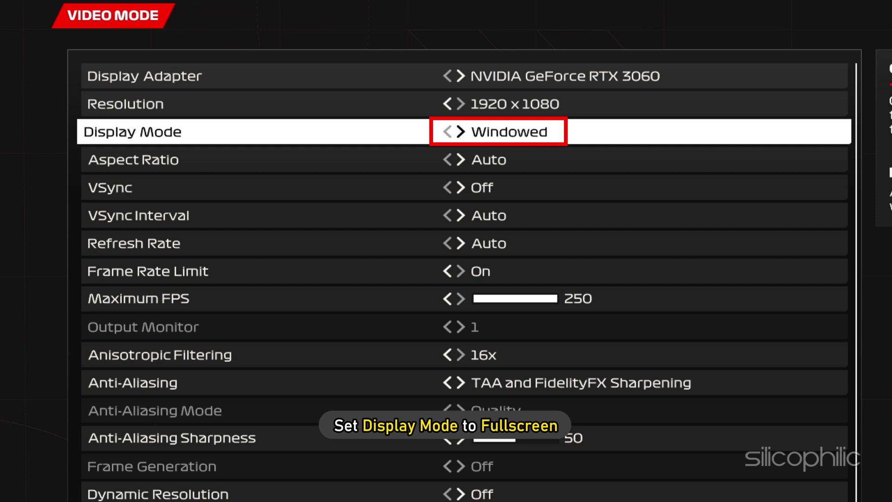
key("Right")
key("Down")
key("Down")
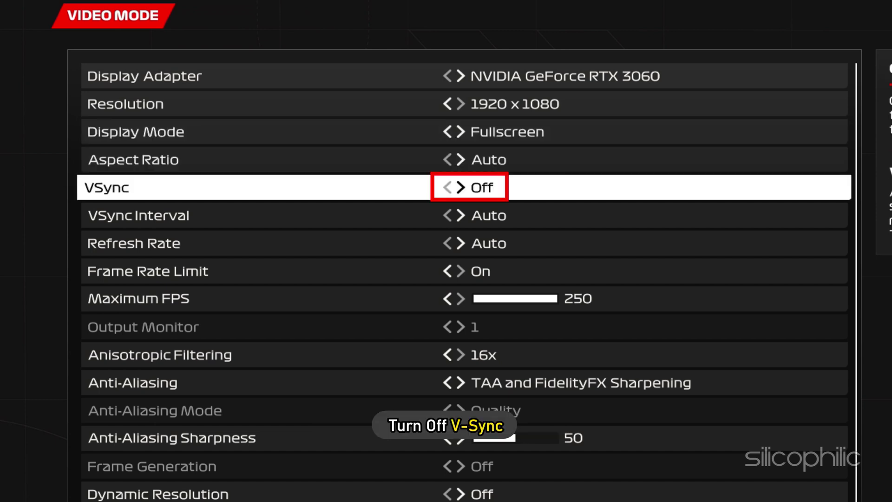
key("Right")
key("Left")
key("Down")
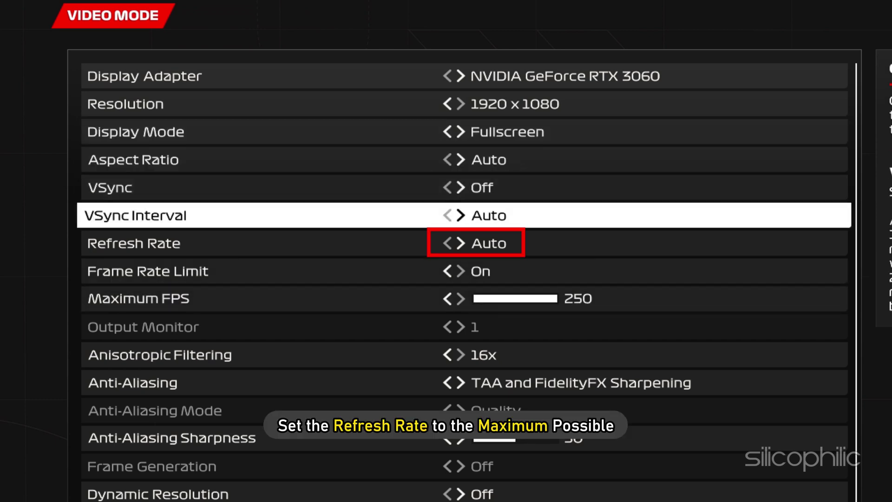
key("Down")
key("Right")
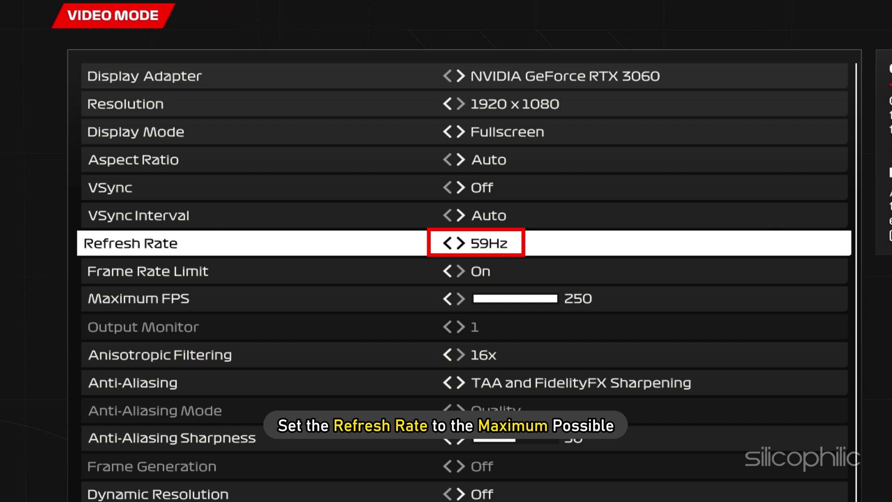
key("Right")
Cap Maximum FPS at 250, use 16x anisotropic filtering, TAA + FidelityFX Sharpening, and toggle dynamic resolution.
key("Down")
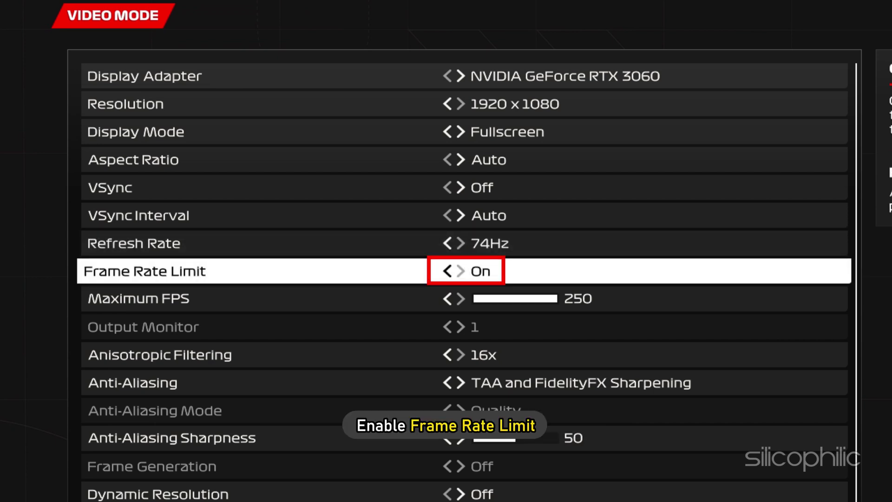
key("Down")
key("Left")
key("Left")
key("Left")
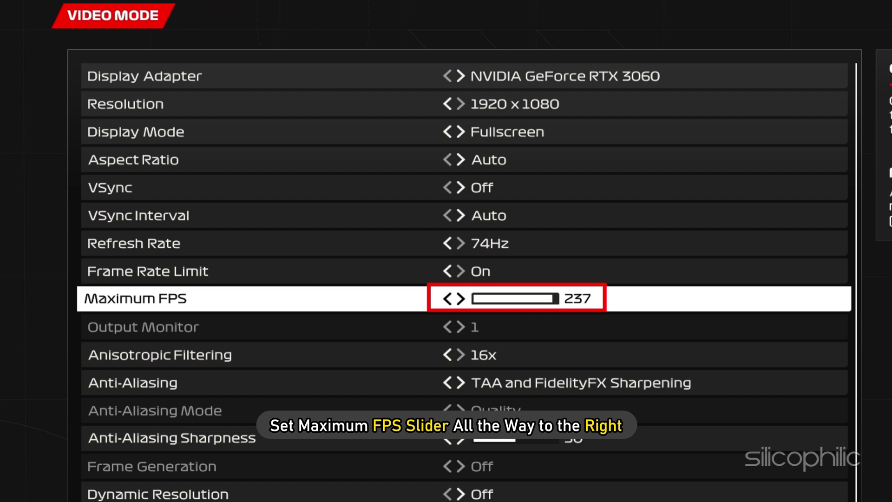
key("Down")
key("Down")
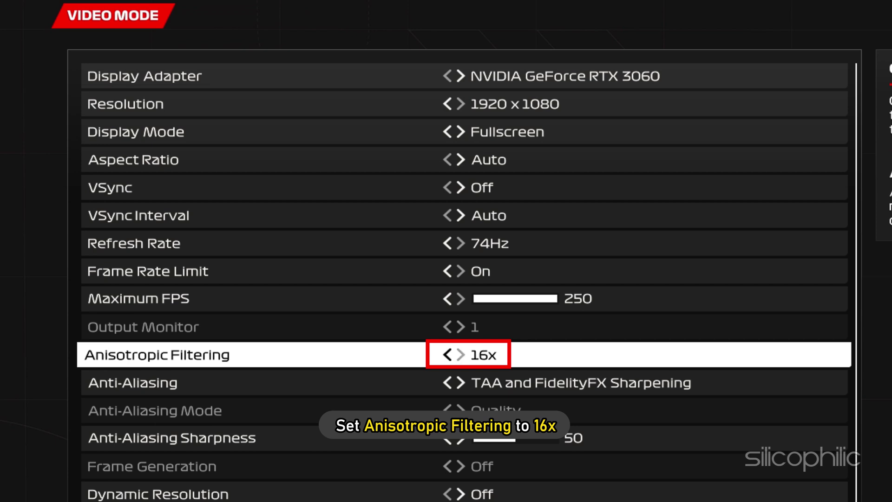
key("Down")
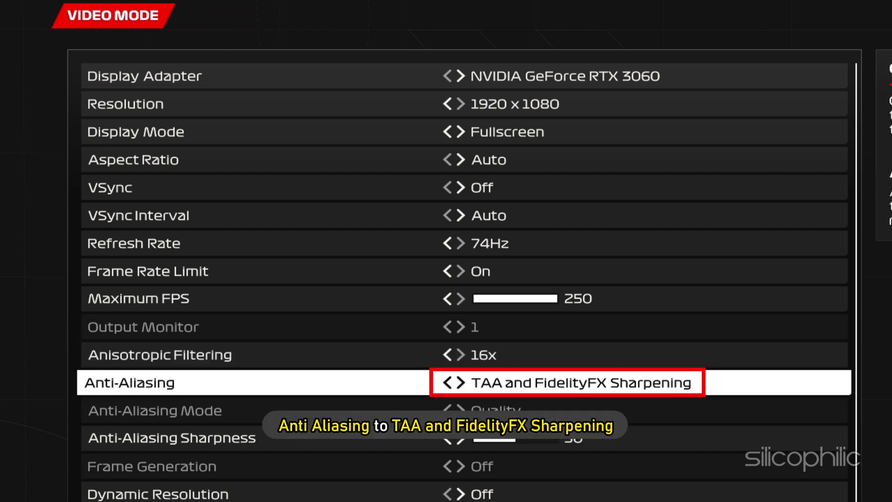
key("Right")
key("Left")
key("Down")
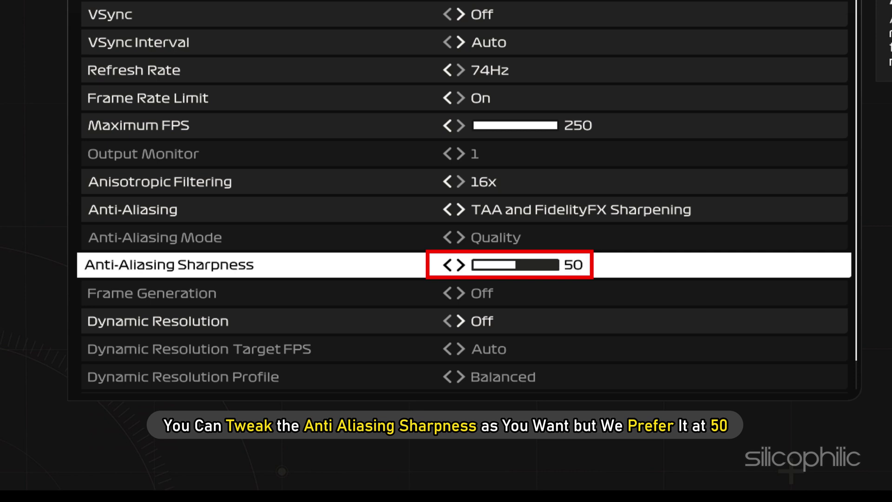
key("Down")
key("Right")
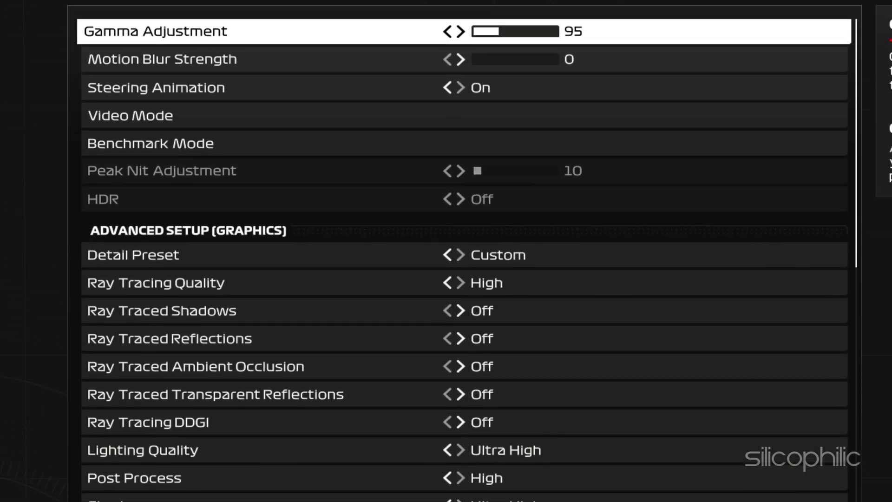
Set Motion Blur Strength to 0 and Detail Preset to Medium, then exit the settings.
key("Down")
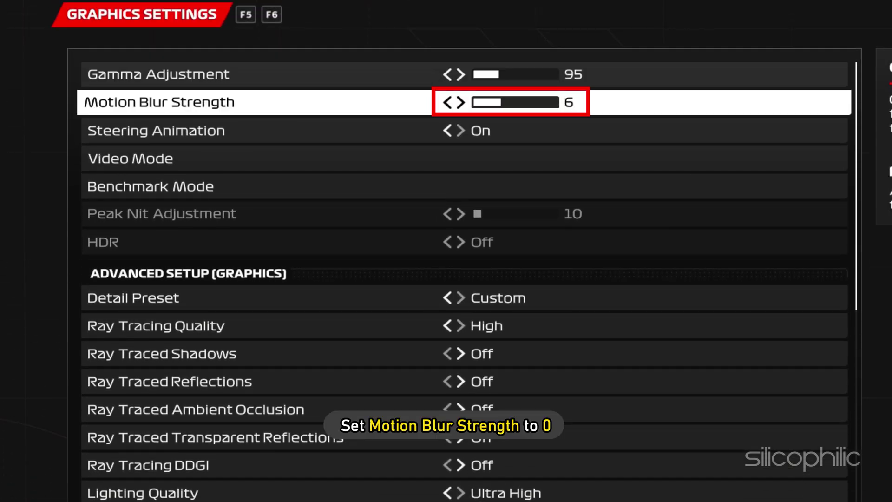
key("Left")
key("Left")
key("Left")
key("Left")
key("Left")
key("Left")
key("Down")
key("Down")
key("Down")
key("Down")
key("Down")
key("Down")
key("Left")
key("Left")
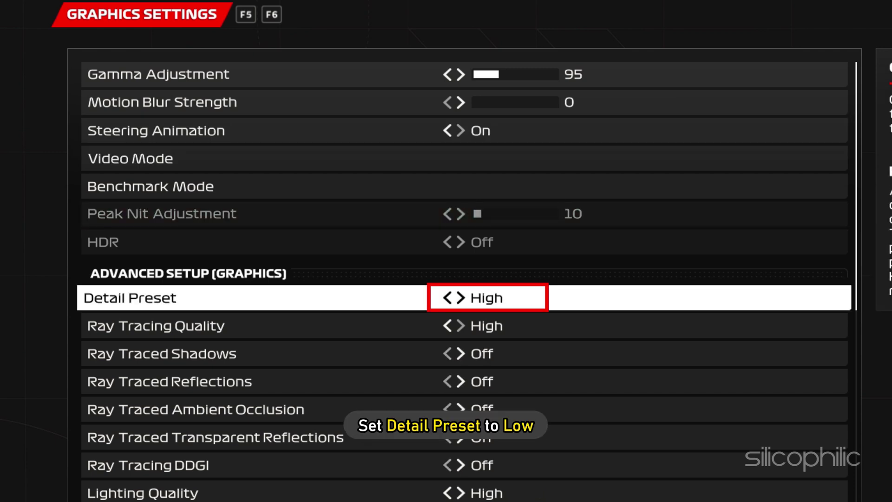
key("Left")
key("Left")
key("Left")
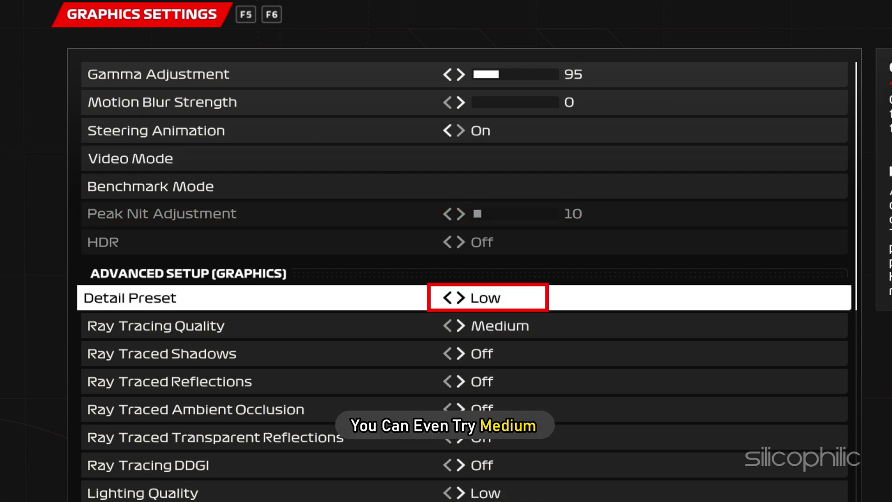
key("Right")
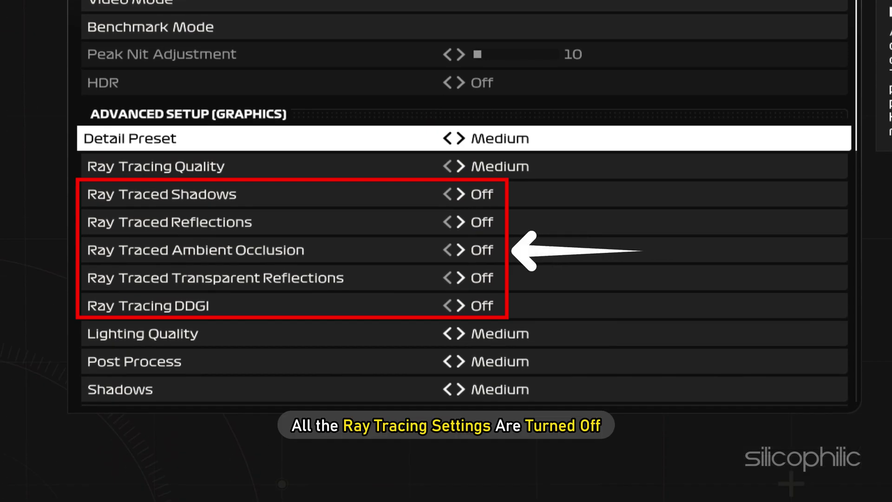
key("Escape")
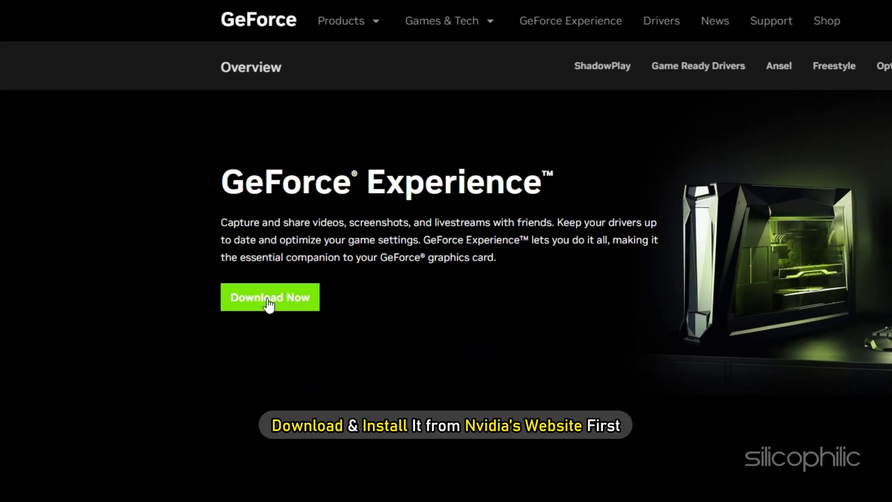
Download and run the GeForce Experience installer, approving the prompts and choosing Agree and Install.
left_click(269, 304)
left_click(84, 451)
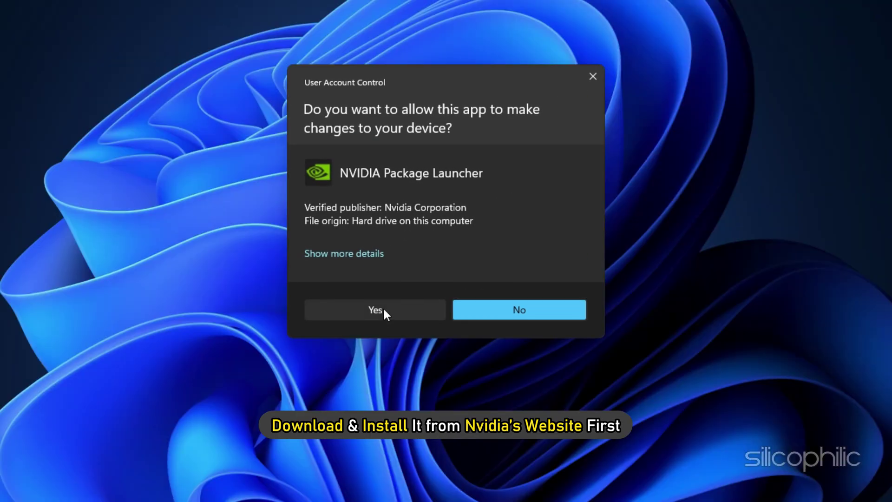
left_click(384, 312)
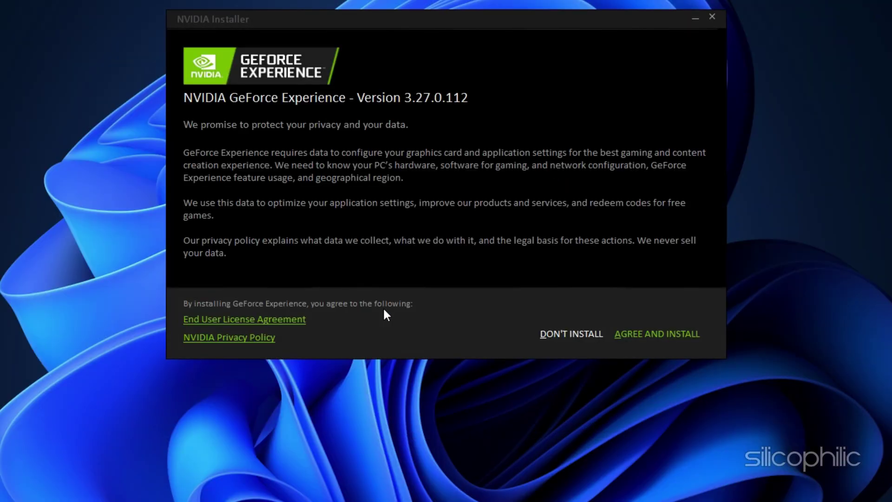
left_click(657, 333)
left_click(385, 306)
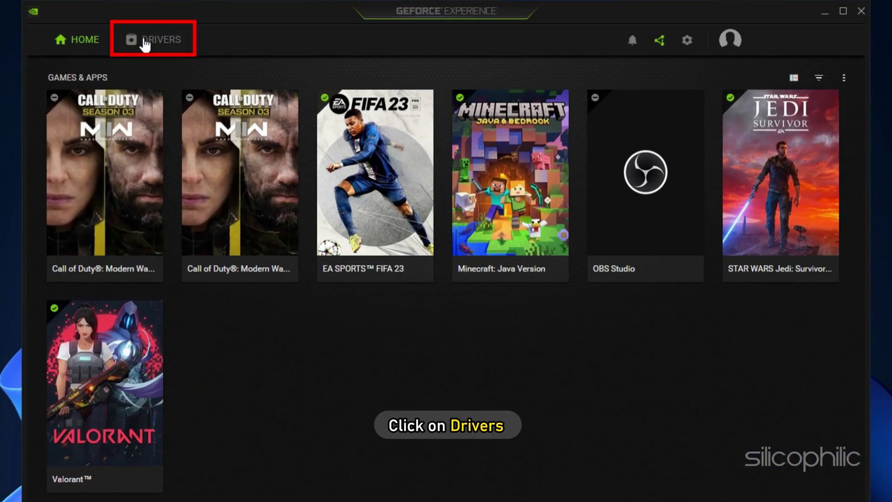
Check for Game Ready driver updates on the GeForce Experience DRIVERS page.
left_click(245, 84)
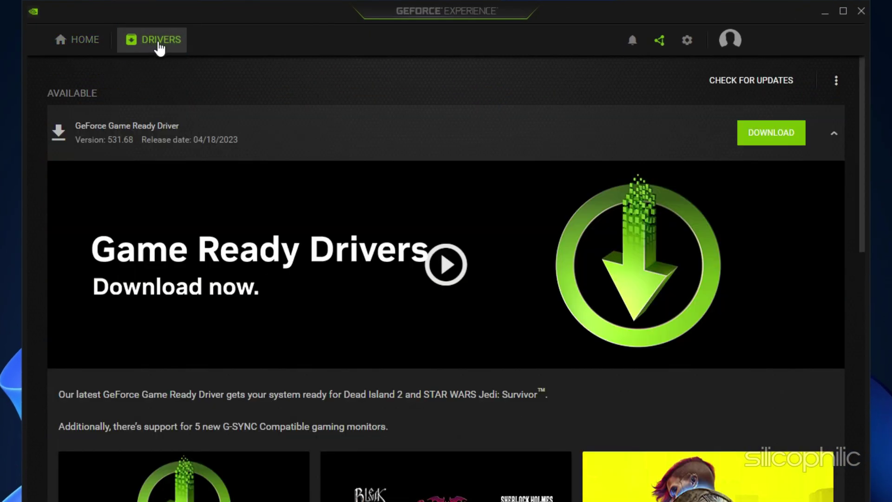
left_click(737, 84)
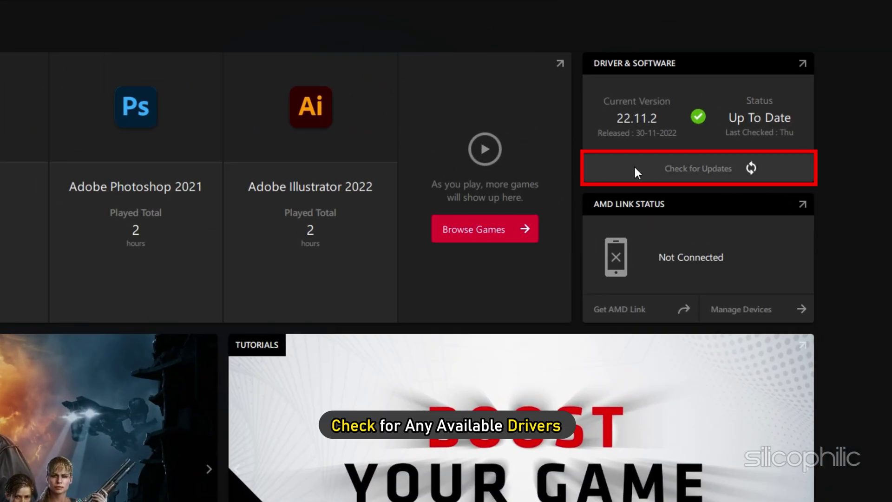
Run Check for Updates in Driver & Software and confirm 22.11.2 is Up To Date.
left_click(634, 166)
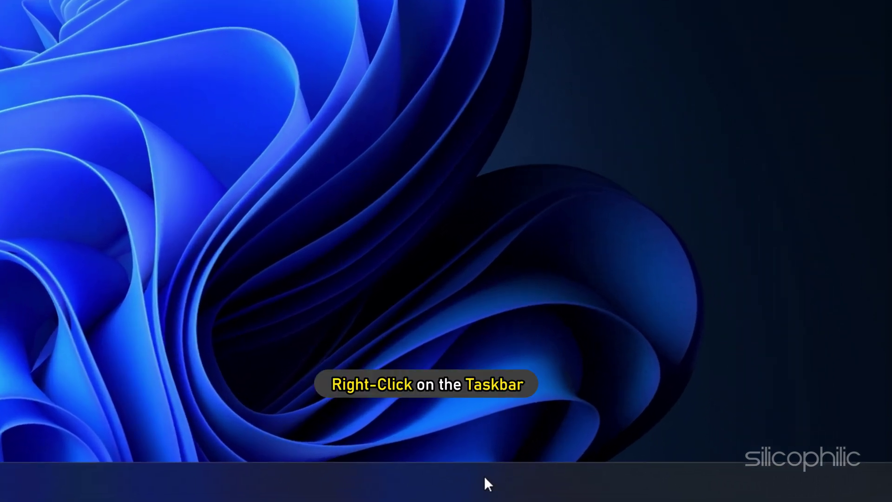
Open Task Manager from the taskbar and end the AnyDesk process.
right_click(484, 476)
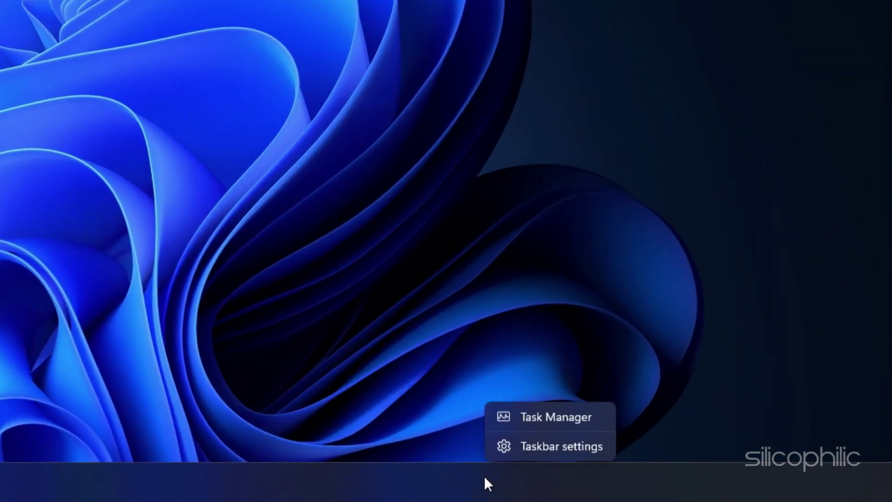
left_click(524, 417)
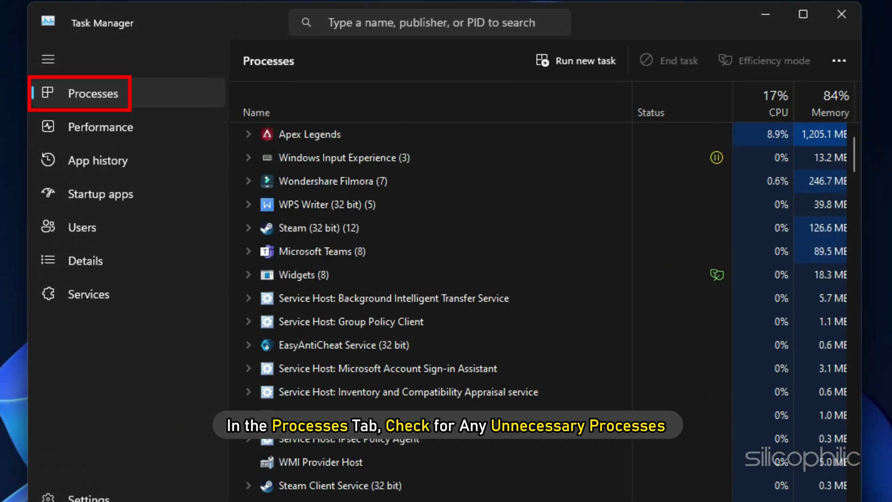
right_click(287, 160)
left_click(318, 191)
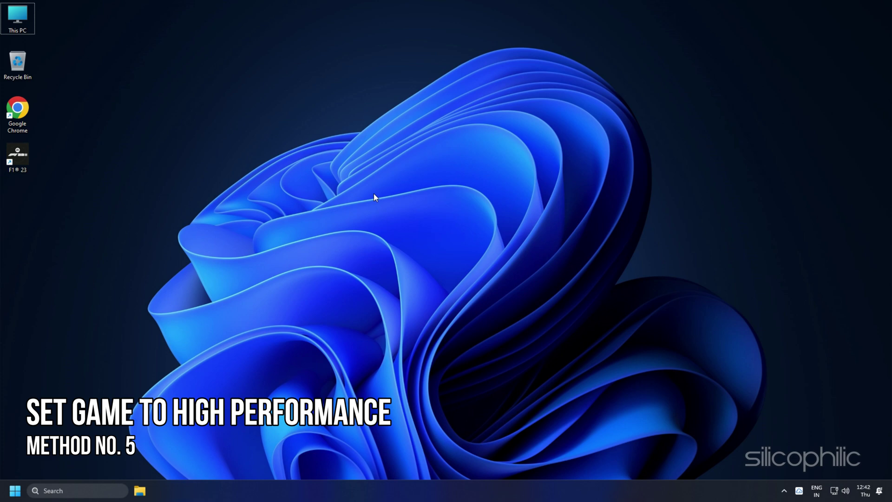
Open Windows Settings at System > Display and go to the Graphics page.
key("super+i")
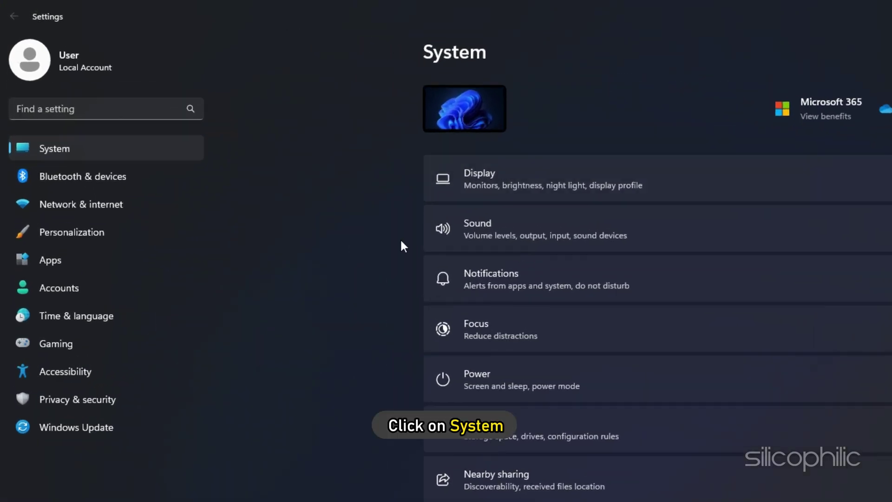
left_click(498, 171)
scroll(530, 158, "down", 4)
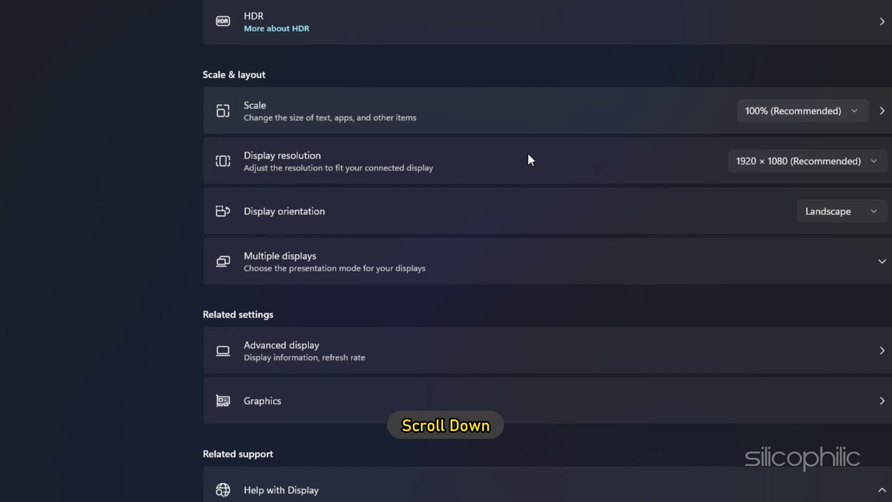
scroll(529, 156, "down", 3)
left_click(255, 261)
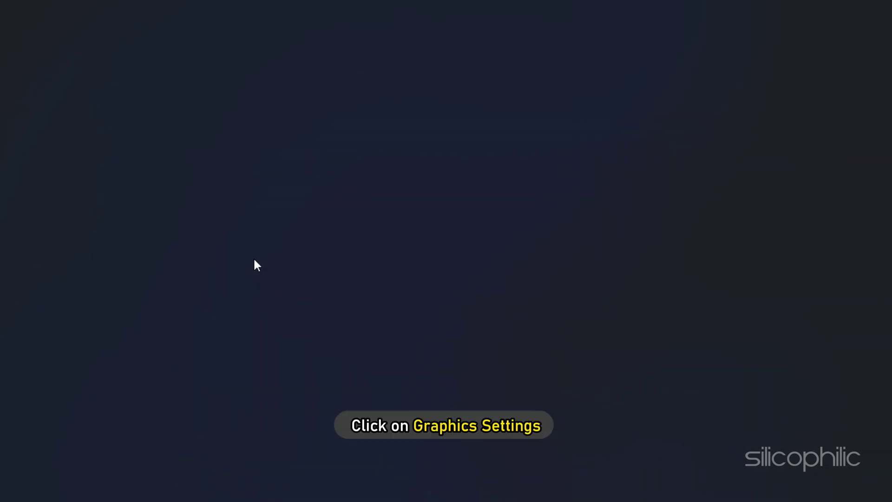
Browse to EA Games > F1 23 and add F1_23.exe to the graphics app list.
left_click(235, 97)
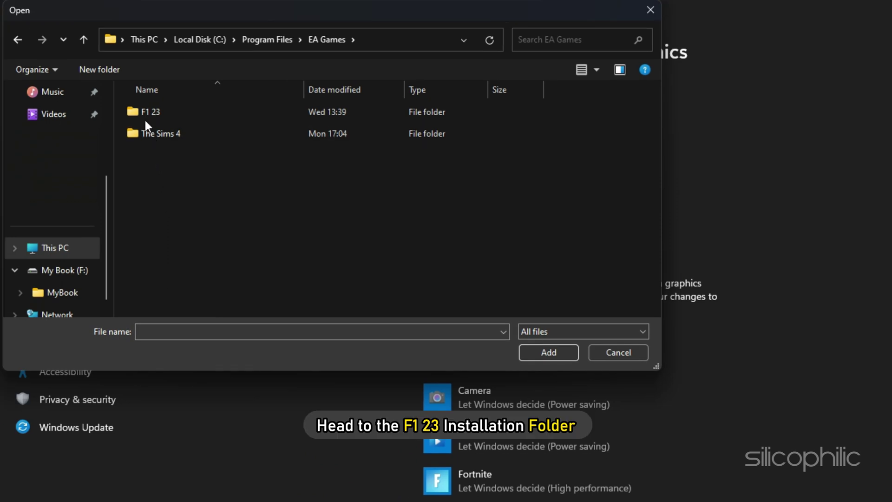
double_click(143, 116)
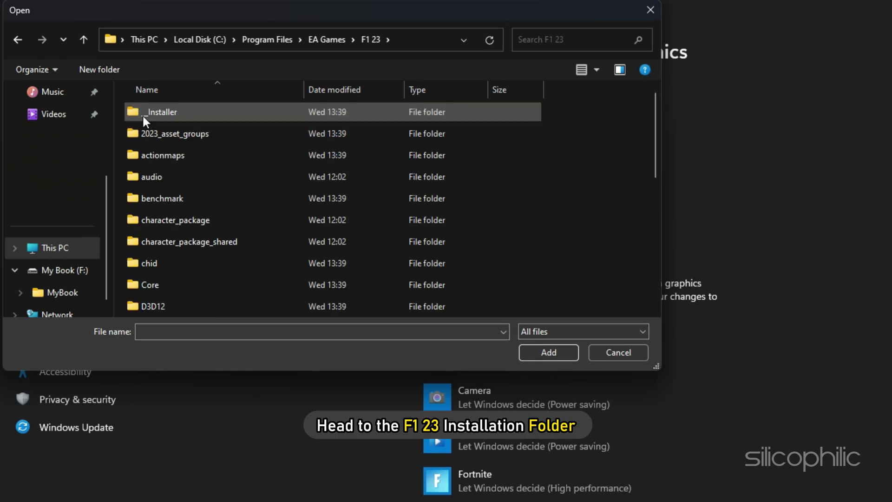
scroll(286, 258, "down", 5)
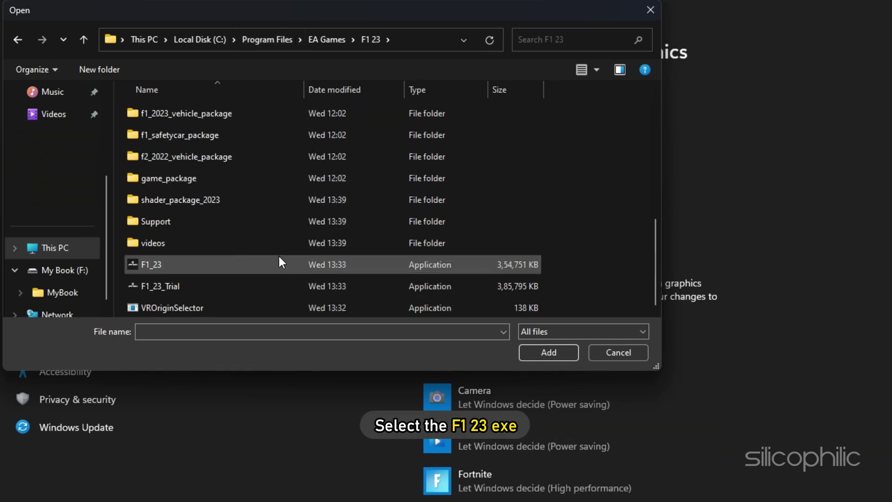
left_click(279, 263)
left_click(546, 352)
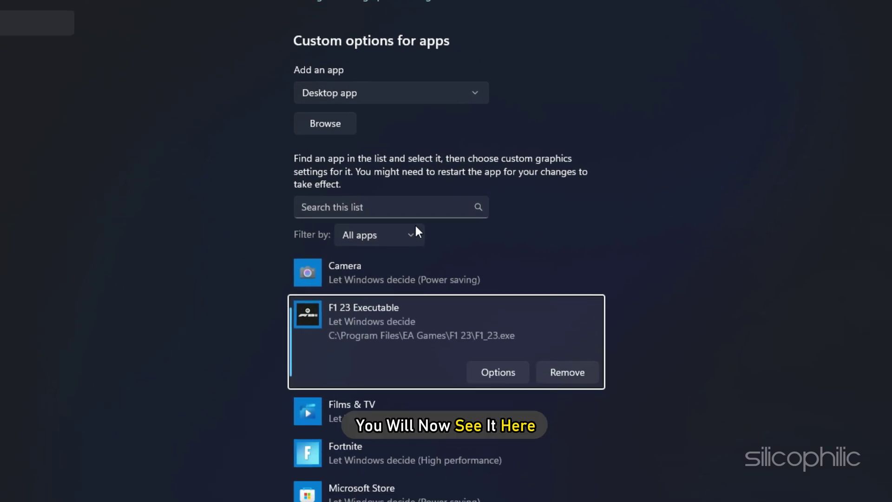
Set F1_23's graphics preference to High performance and save it.
left_click(496, 372)
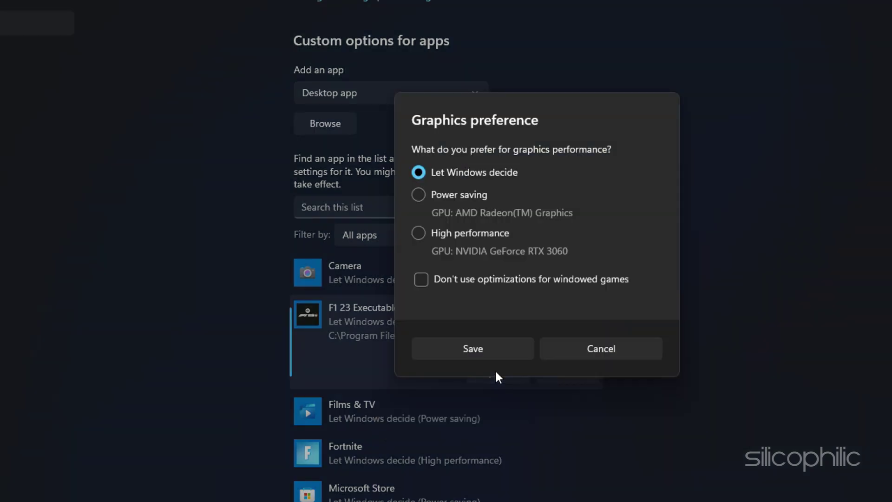
left_click(418, 233)
left_click(469, 348)
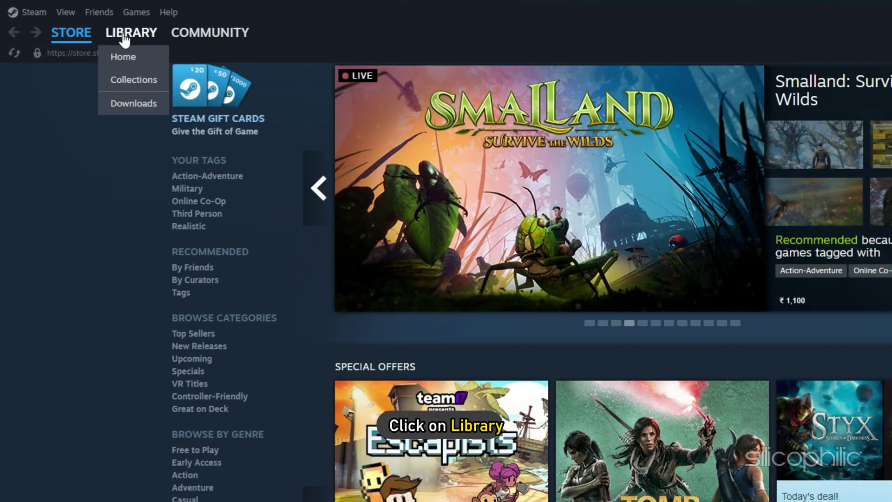
Browse local files of Need for Speed Most Wanted from the Steam Library and select the NFS13 executable.
left_click(85, 27)
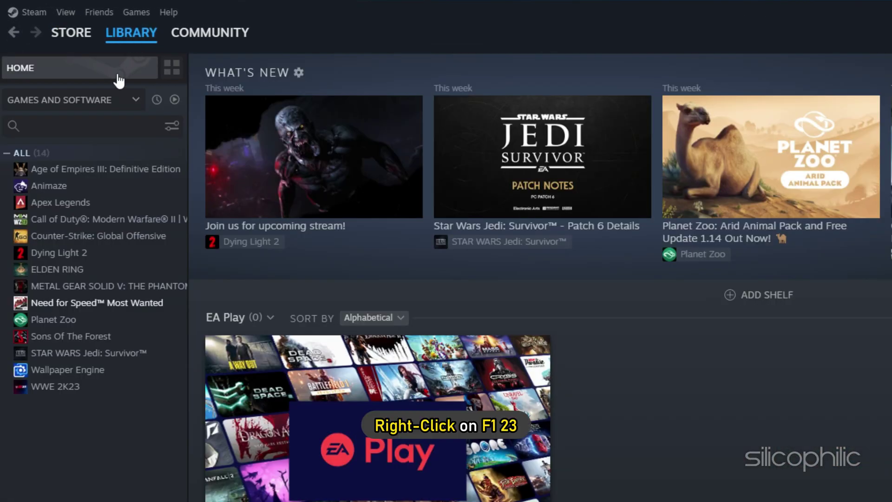
right_click(40, 303)
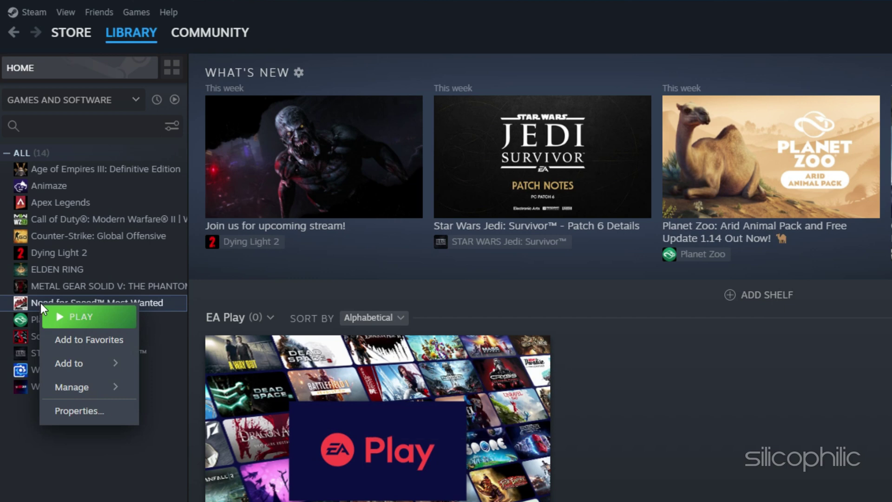
left_click(86, 390)
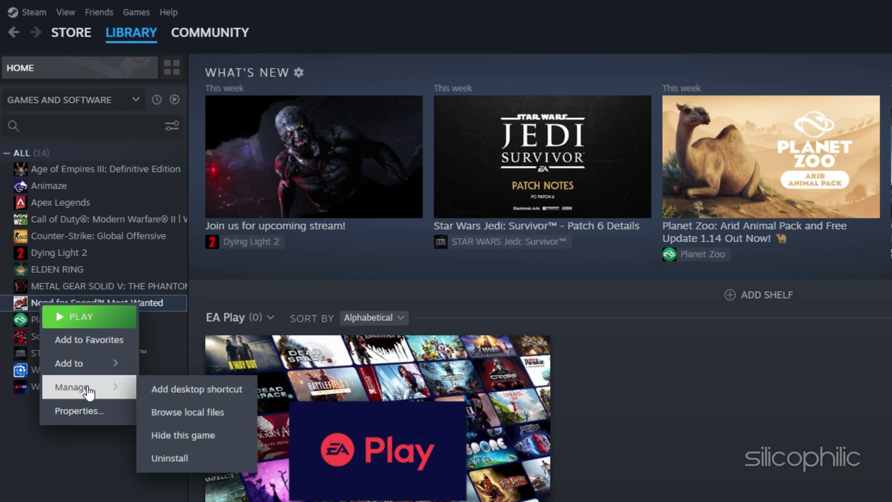
left_click(175, 411)
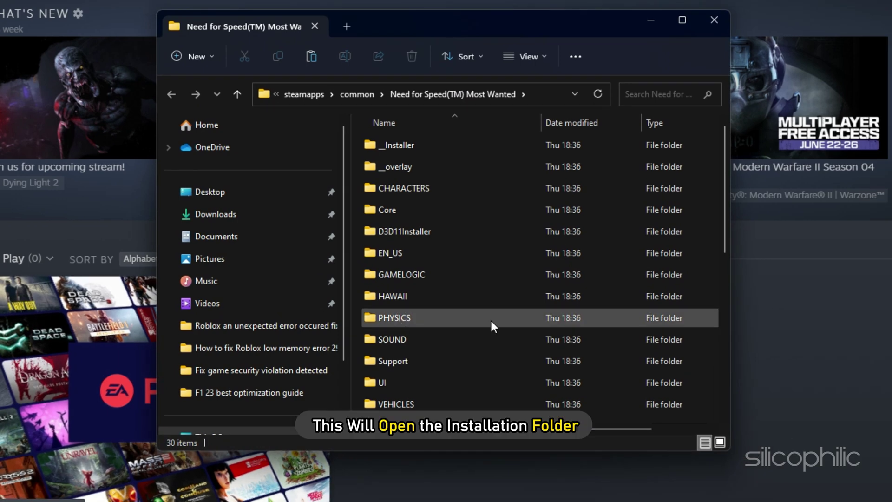
scroll(491, 320, "down", 5)
scroll(491, 320, "up", 1)
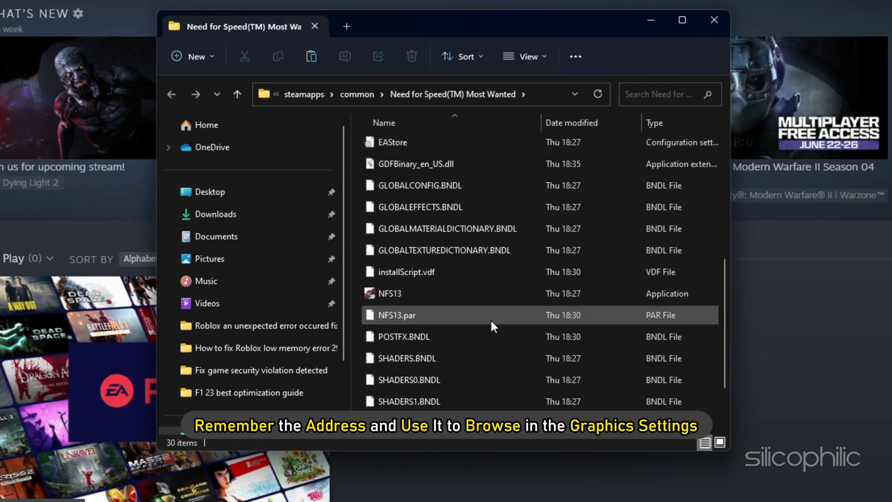
left_click(469, 292)
Open the file location of the F1 23 desktop shortcut to reveal the game's installation folder.
scroll(469, 291, "down", 1)
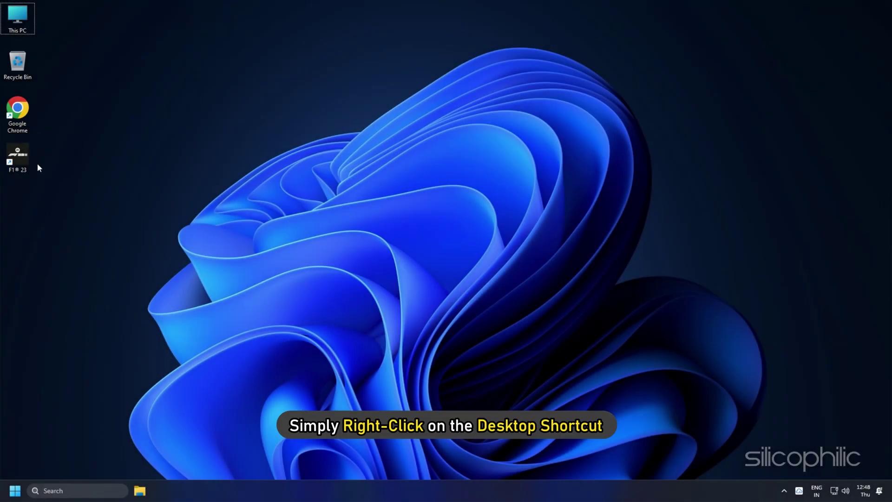
right_click(21, 157)
left_click(86, 205)
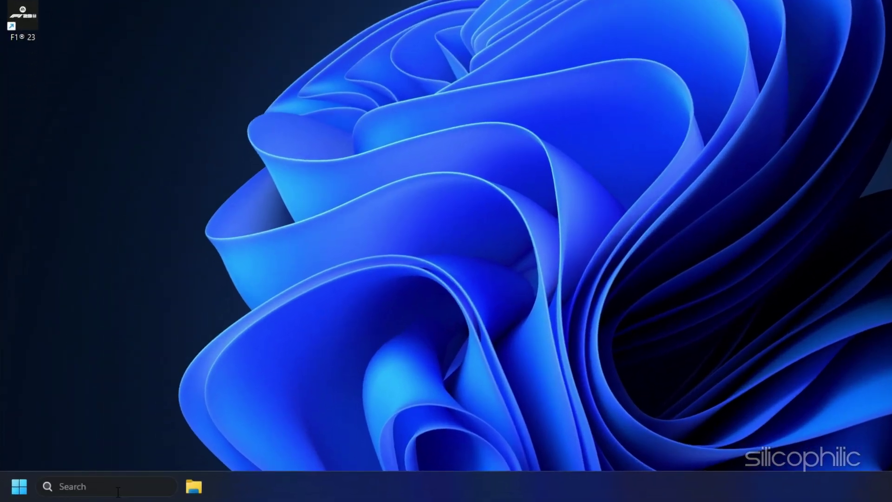
Search for 'control panel', view it by Large icons, and go to Power Options.
left_click(87, 492)
type("cont")
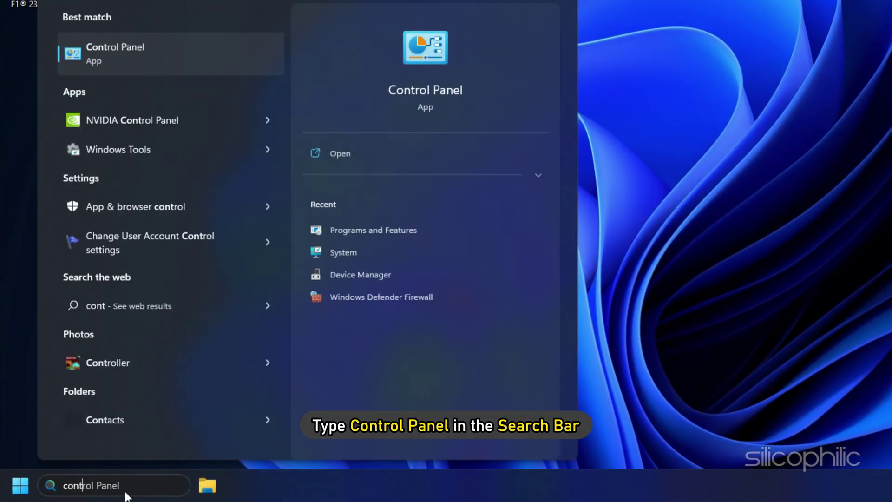
type("rol panel")
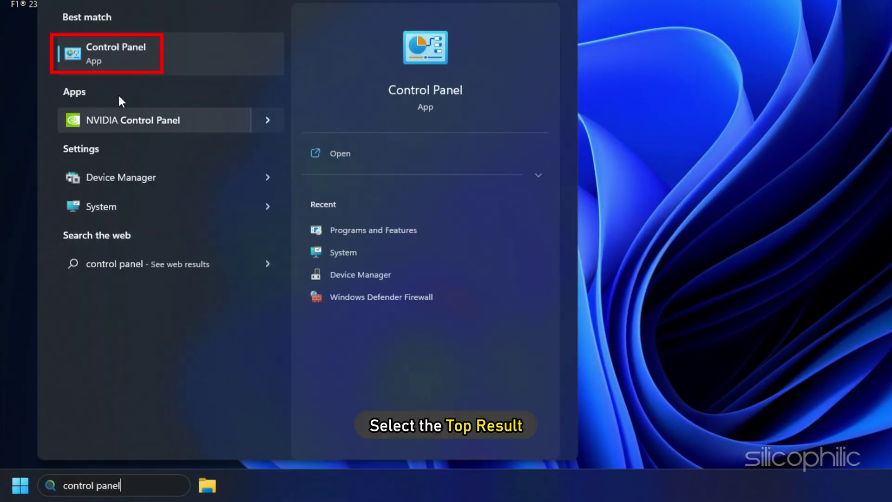
left_click(104, 53)
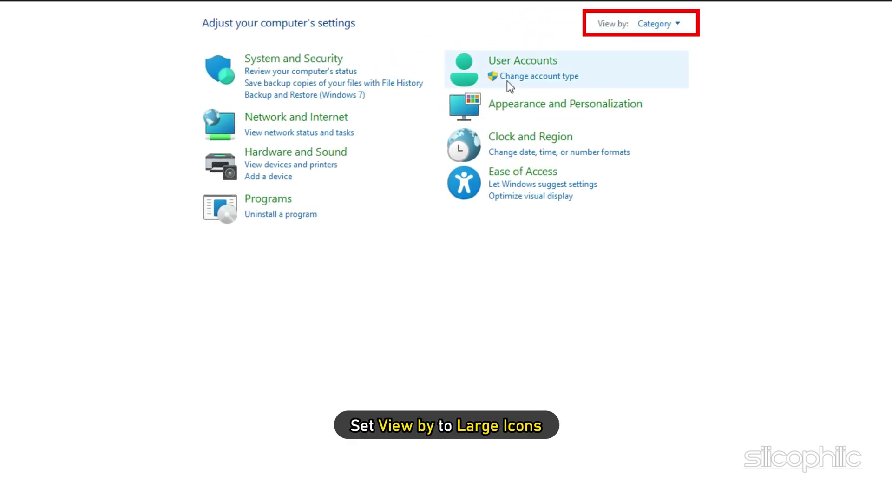
left_click(678, 24)
left_click(676, 65)
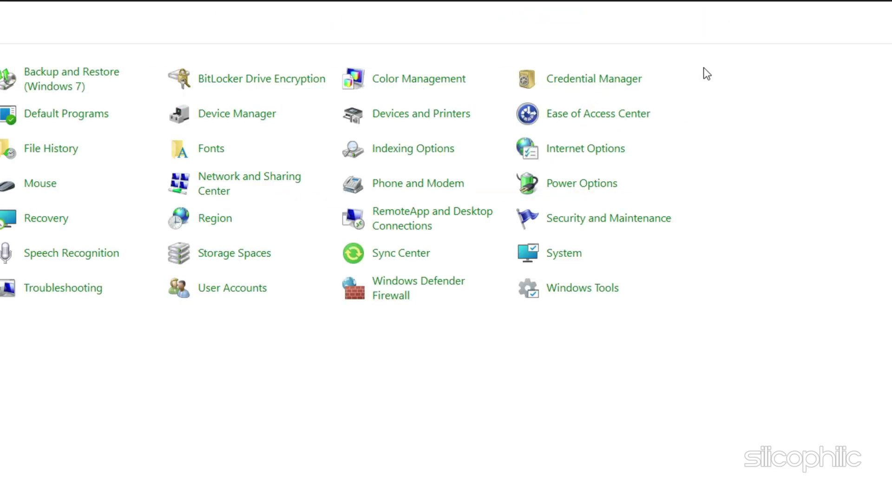
left_click(772, 186)
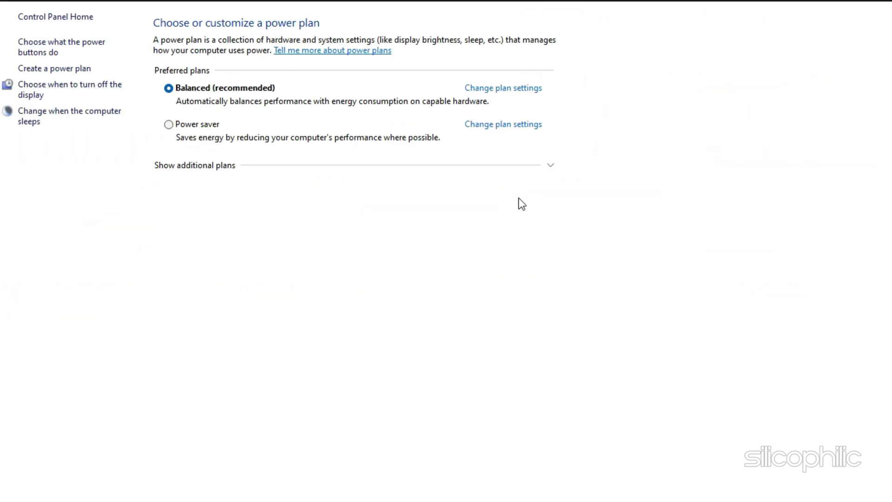